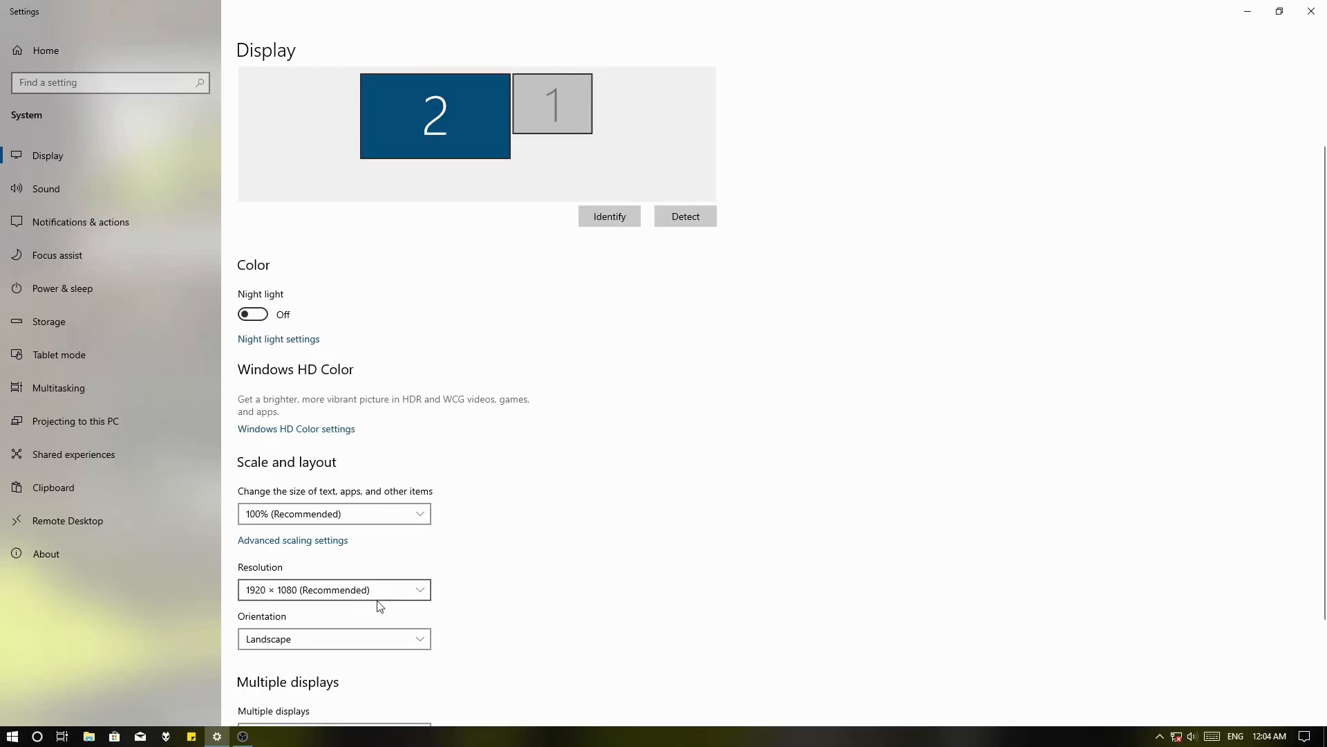
Examine the resolutions offered for display 2 under Scale and layout
{"action": "scroll", "coordinate": [360, 581], "scroll_direction": "down", "scroll_amount": 2}
{"action": "left_click", "coordinate": [378, 439]}
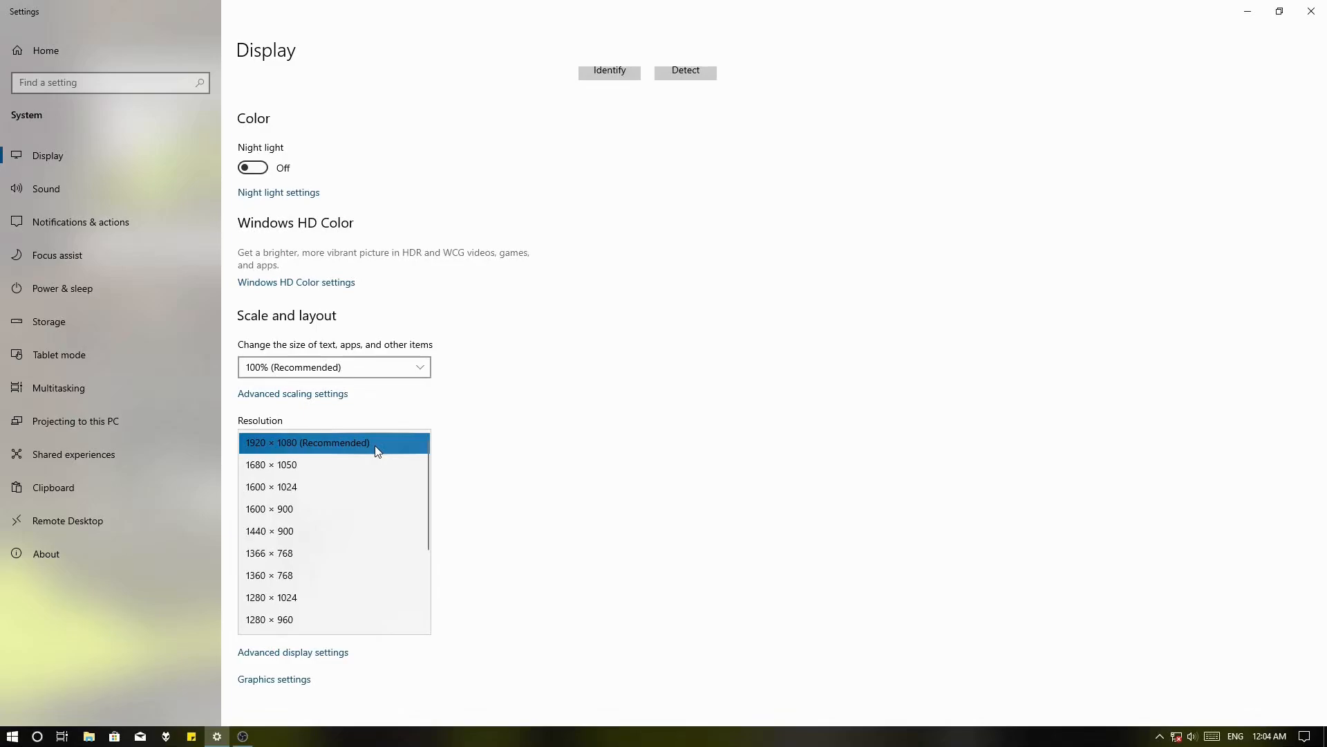
{"action": "left_click", "coordinate": [449, 421]}
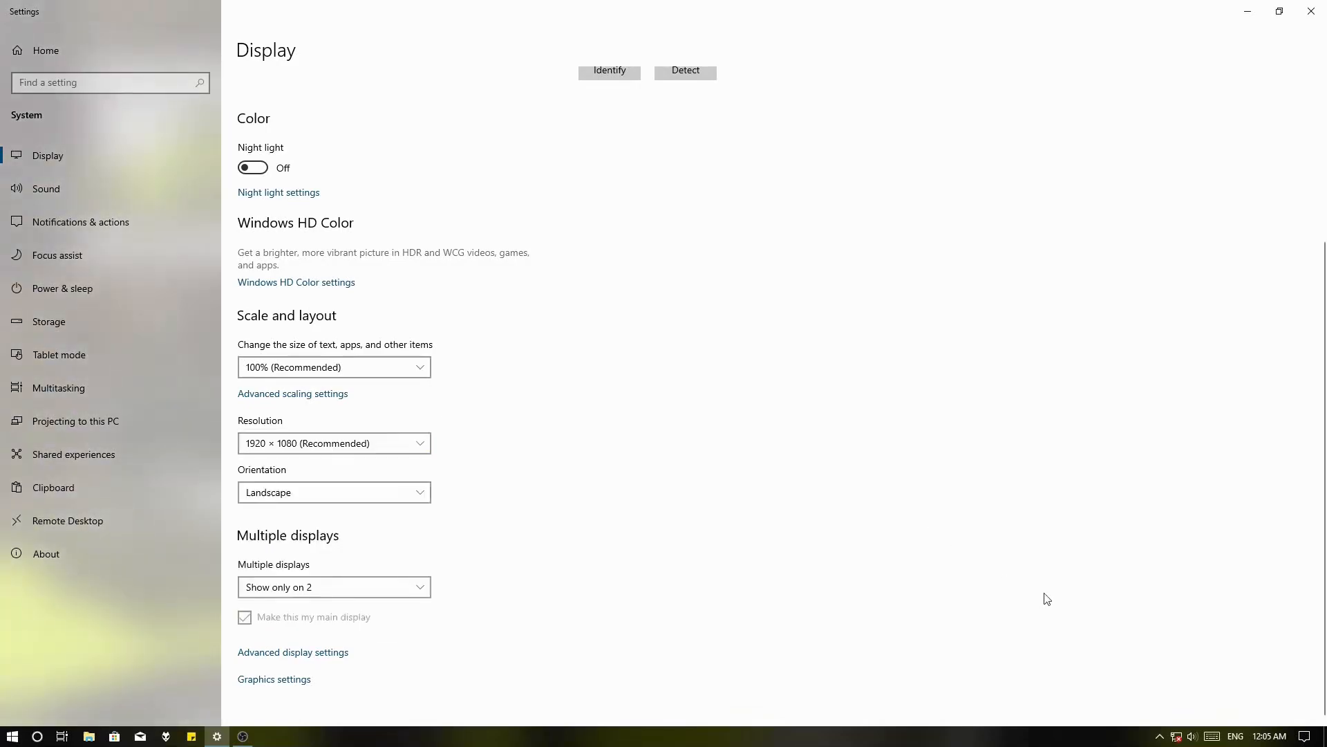
Minimise Settings and open the NVIDIA Control Panel at its Manage 3D settings page
{"action": "left_click", "coordinate": [1160, 735]}
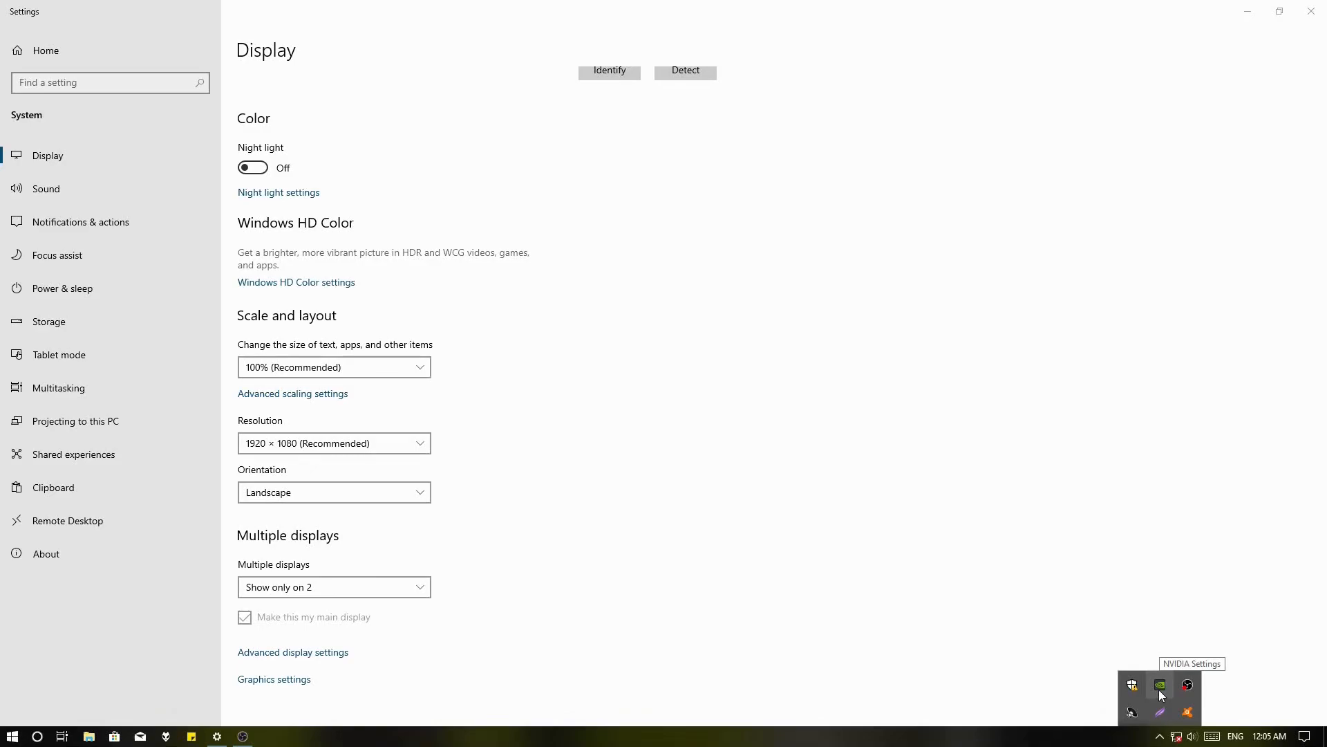
{"action": "right_click", "coordinate": [1158, 690]}
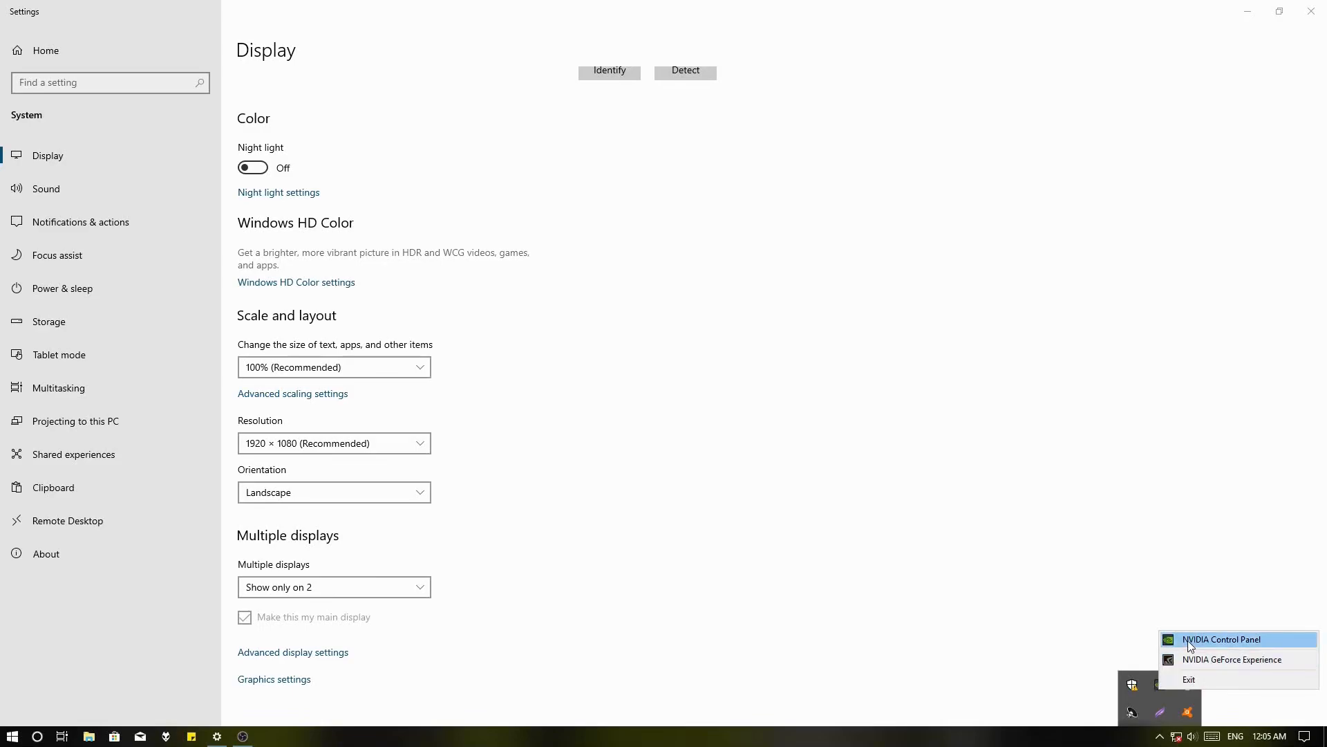
{"action": "left_click", "coordinate": [1248, 11]}
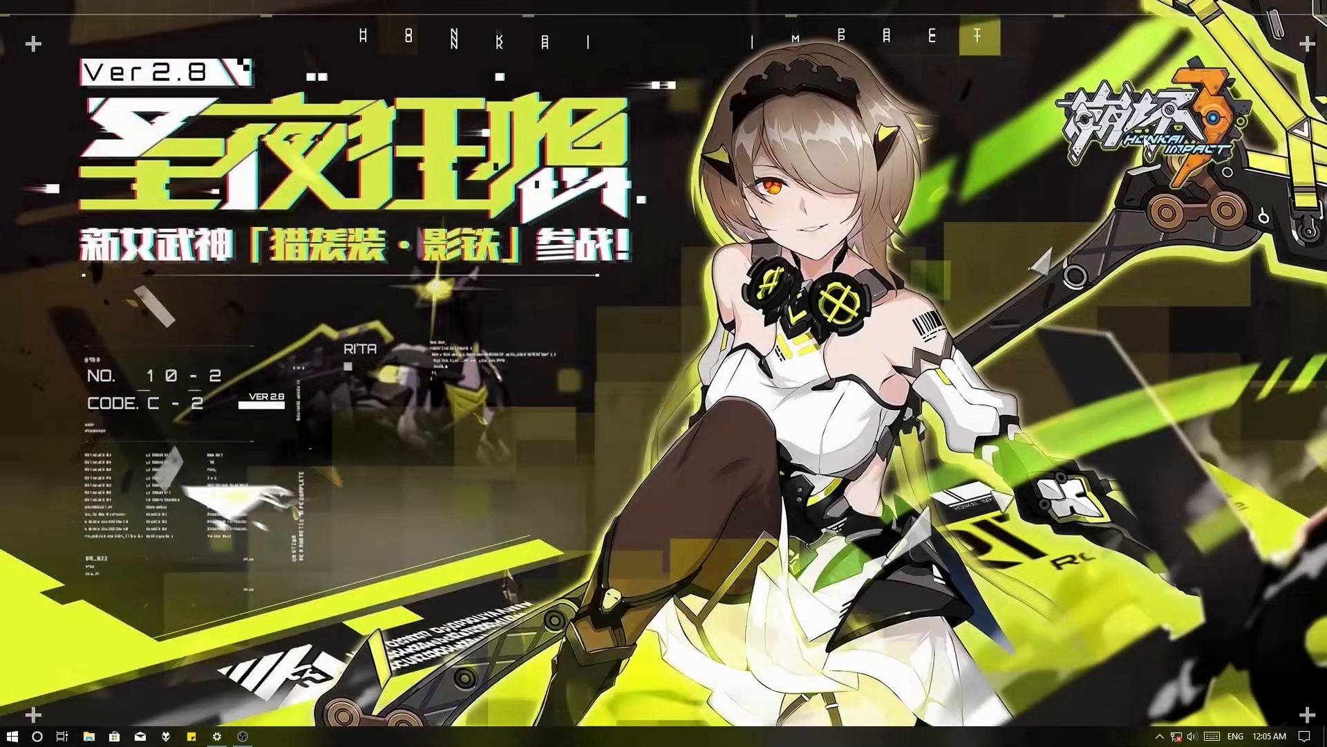
{"action": "right_click", "coordinate": [756, 381]}
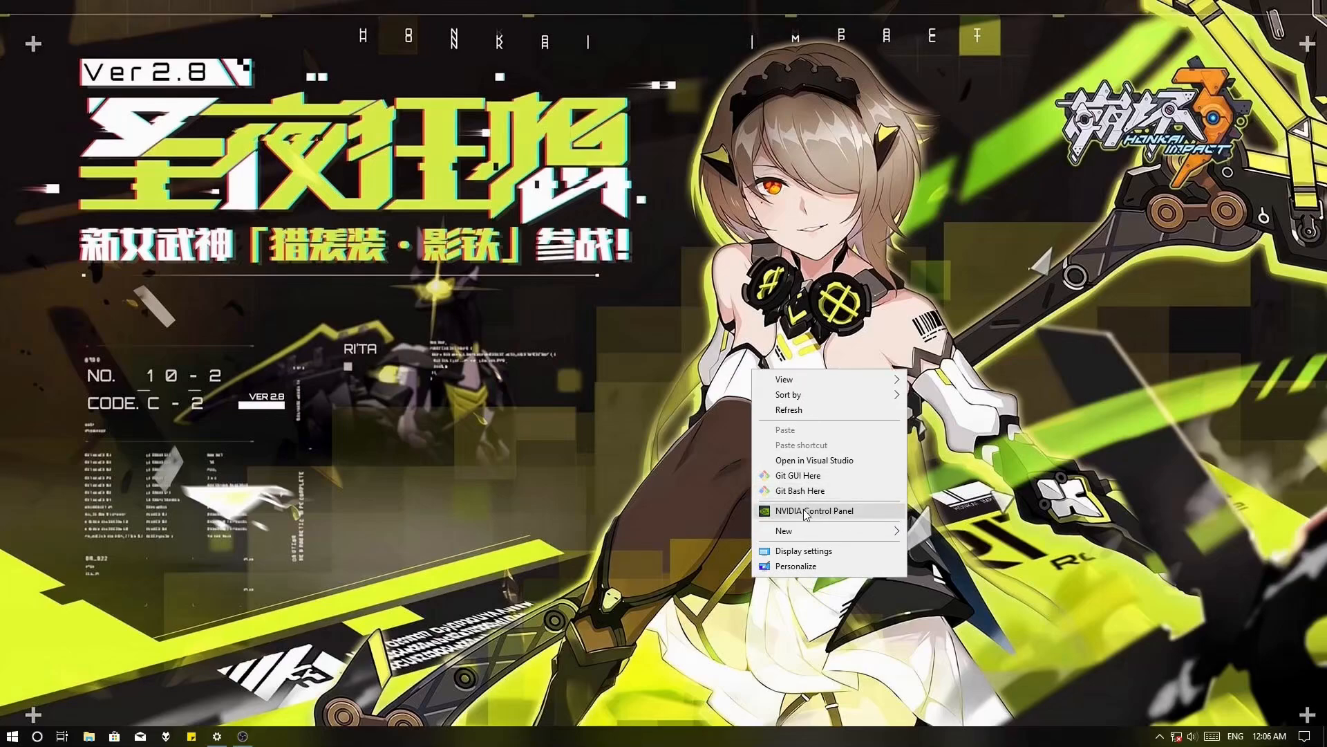
{"action": "left_click", "coordinate": [805, 511]}
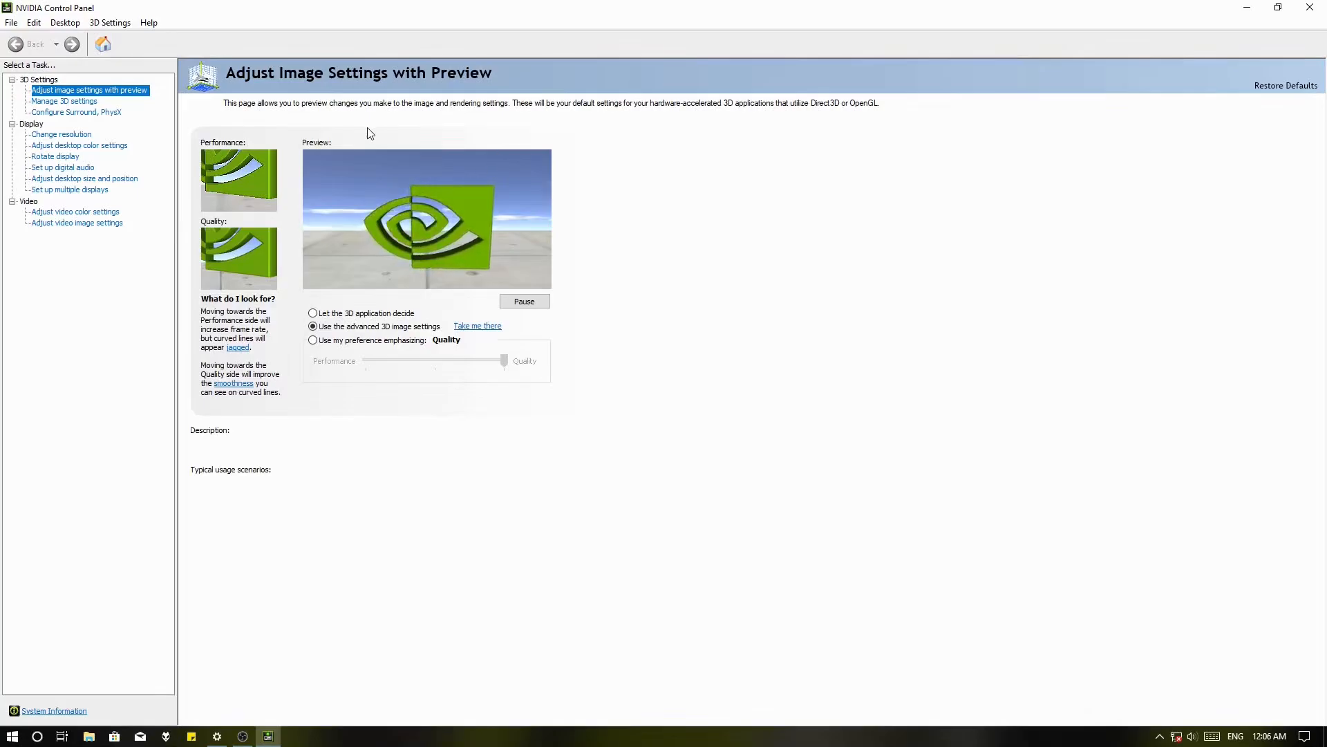
{"action": "left_click", "coordinate": [73, 102]}
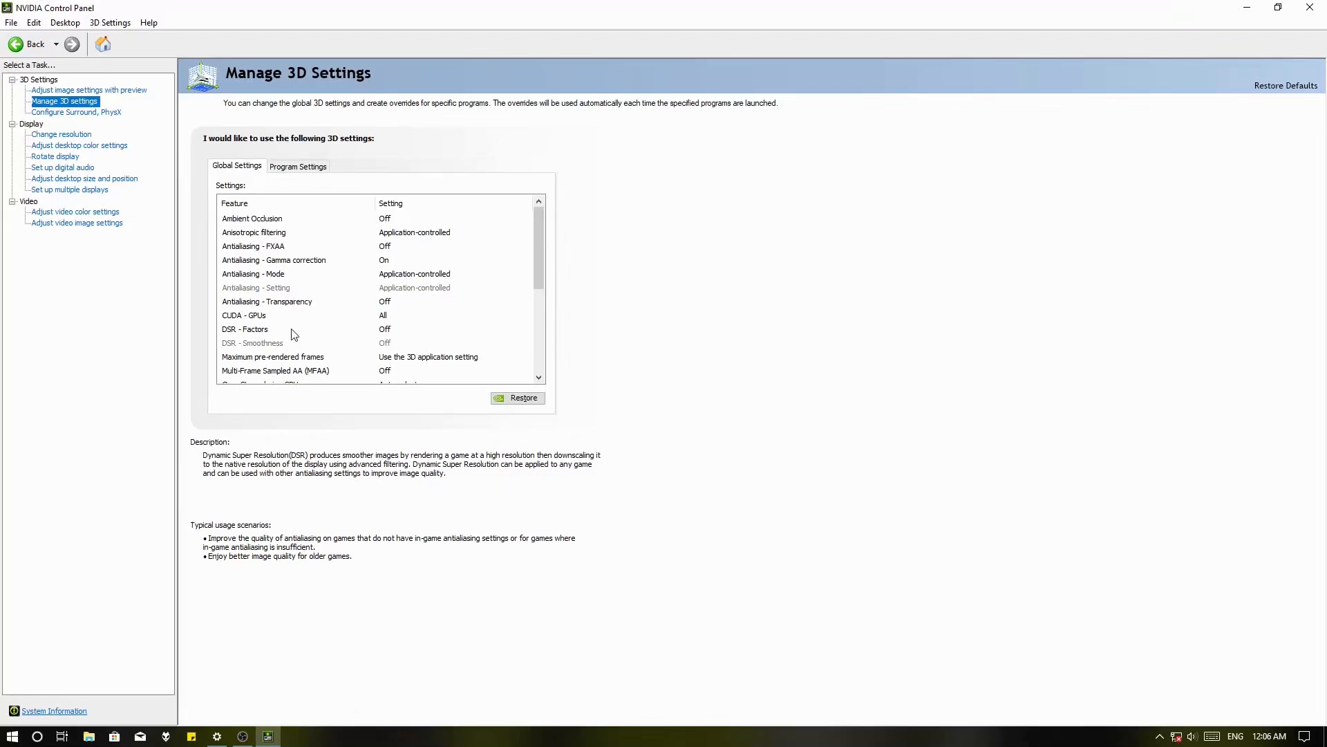
Set DSR - Factors to 4.00x (native resolution) in the global 3D settings and apply the change
{"action": "left_click", "coordinate": [394, 332]}
{"action": "left_click", "coordinate": [393, 329]}
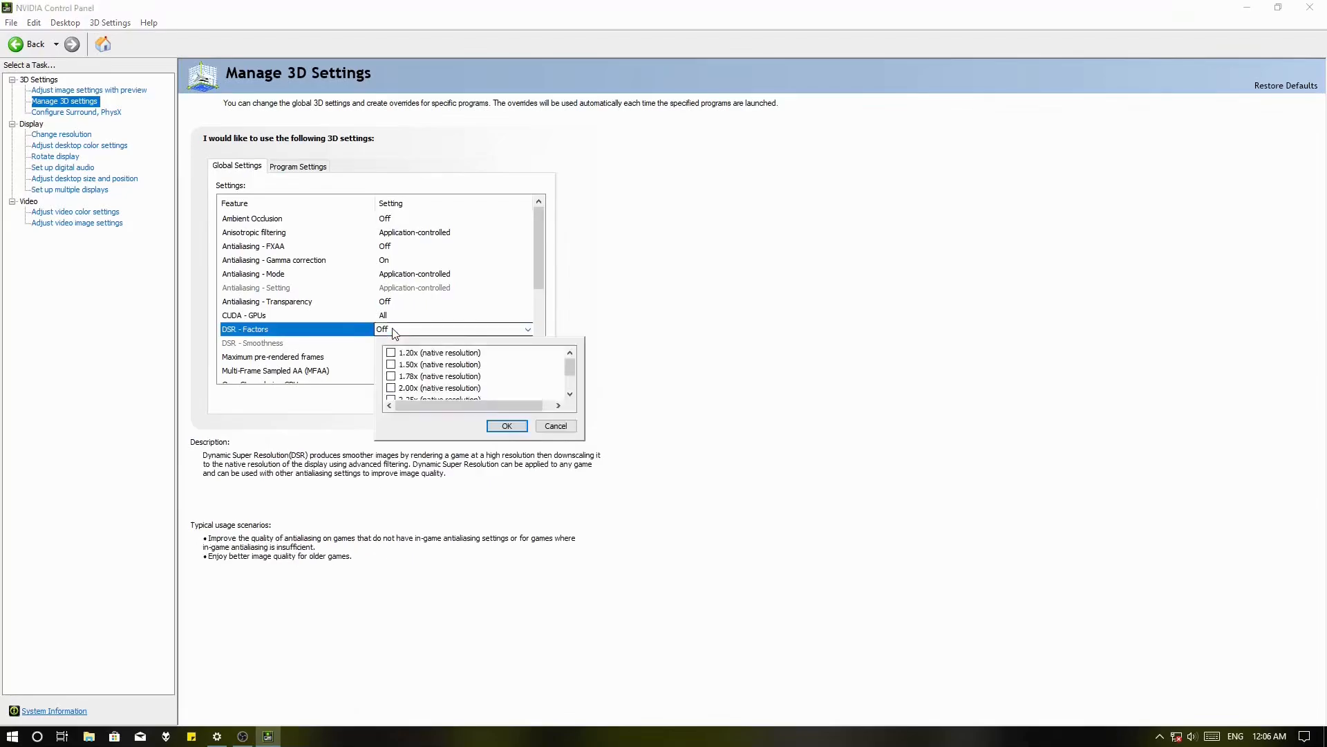
{"action": "left_click", "coordinate": [392, 329]}
{"action": "left_click", "coordinate": [393, 329]}
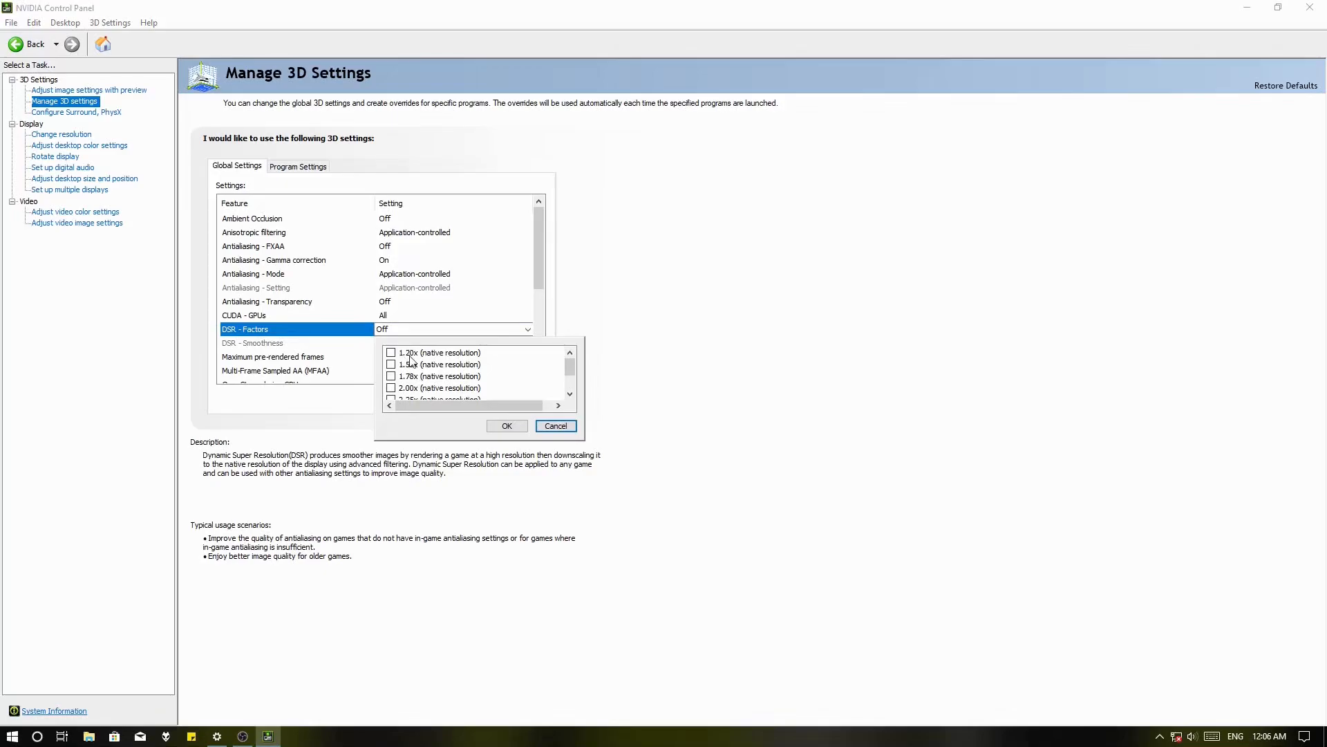
{"action": "scroll", "coordinate": [410, 359], "scroll_direction": "down", "scroll_amount": 1}
{"action": "scroll", "coordinate": [398, 392], "scroll_direction": "up", "scroll_amount": 1}
{"action": "scroll", "coordinate": [393, 388], "scroll_direction": "down", "scroll_amount": 1}
{"action": "left_click", "coordinate": [507, 426]}
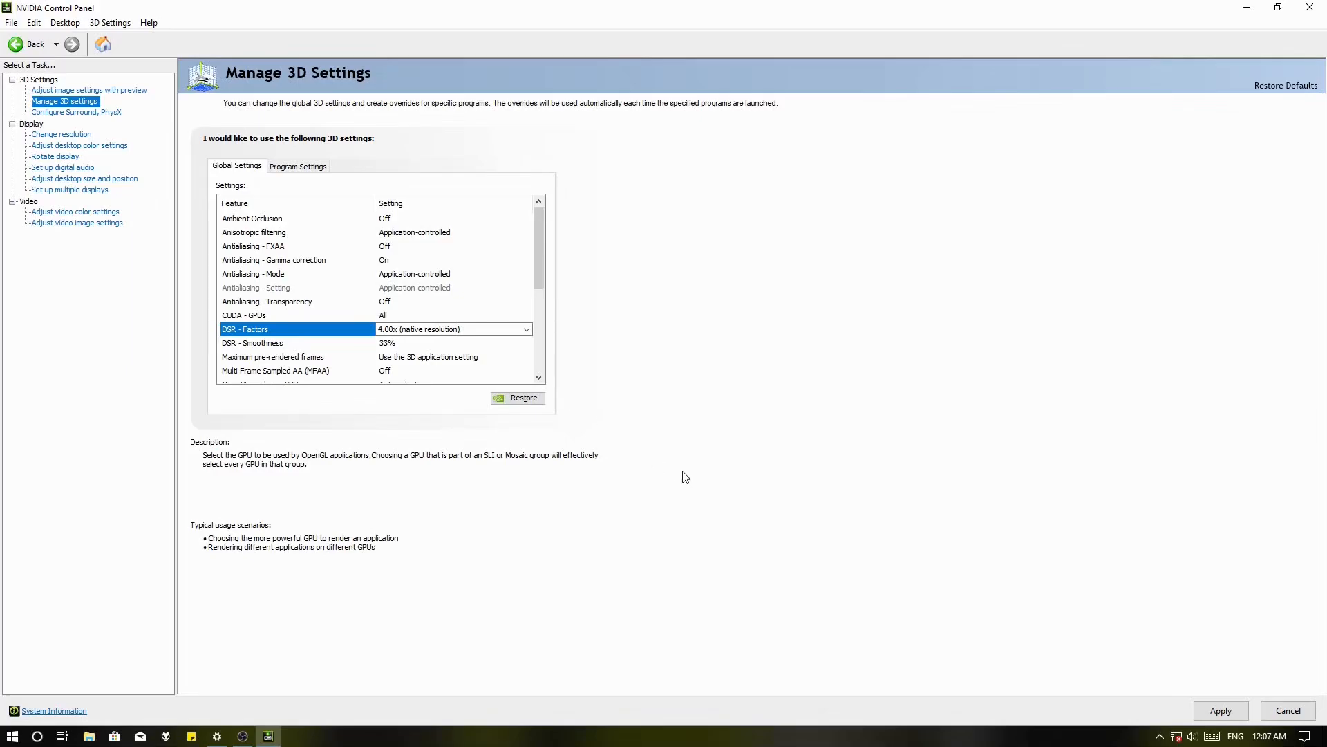
{"action": "left_click", "coordinate": [1203, 707]}
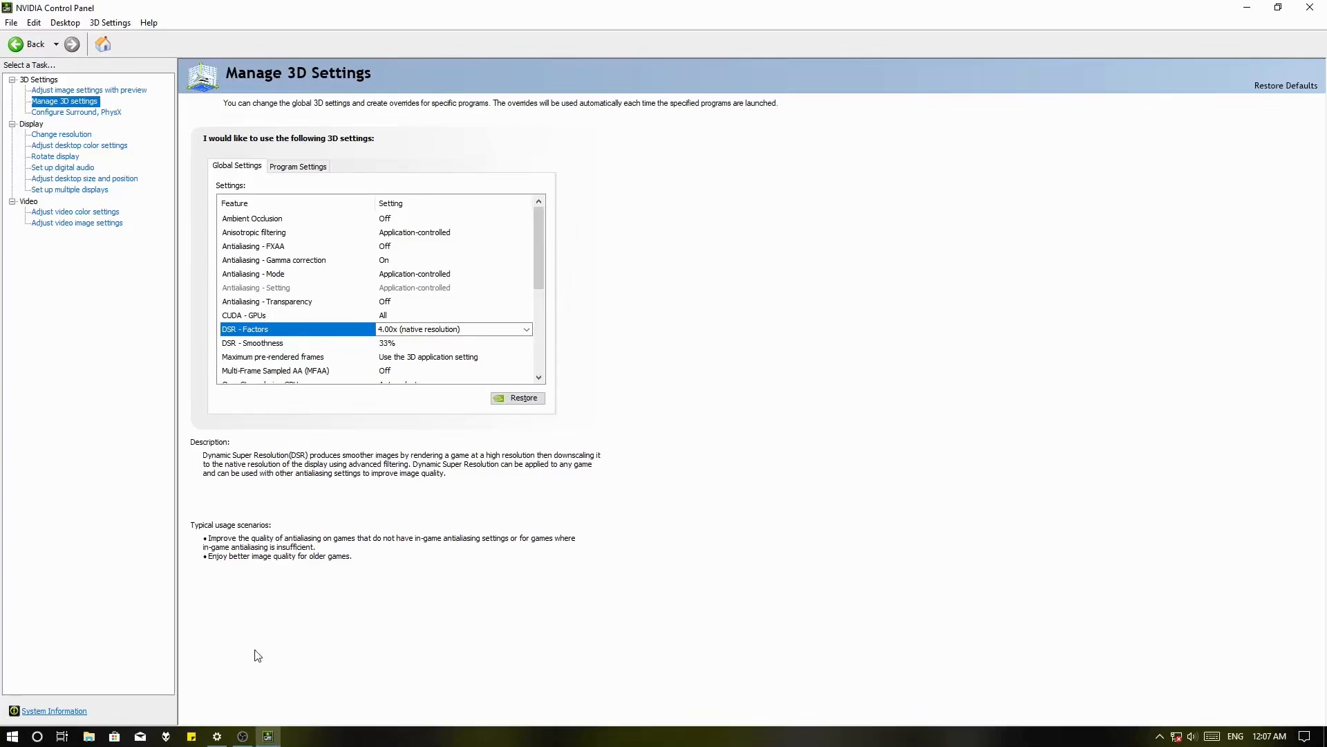
Switch to Settings and check which resolutions are offered for the display
{"action": "left_click", "coordinate": [216, 735]}
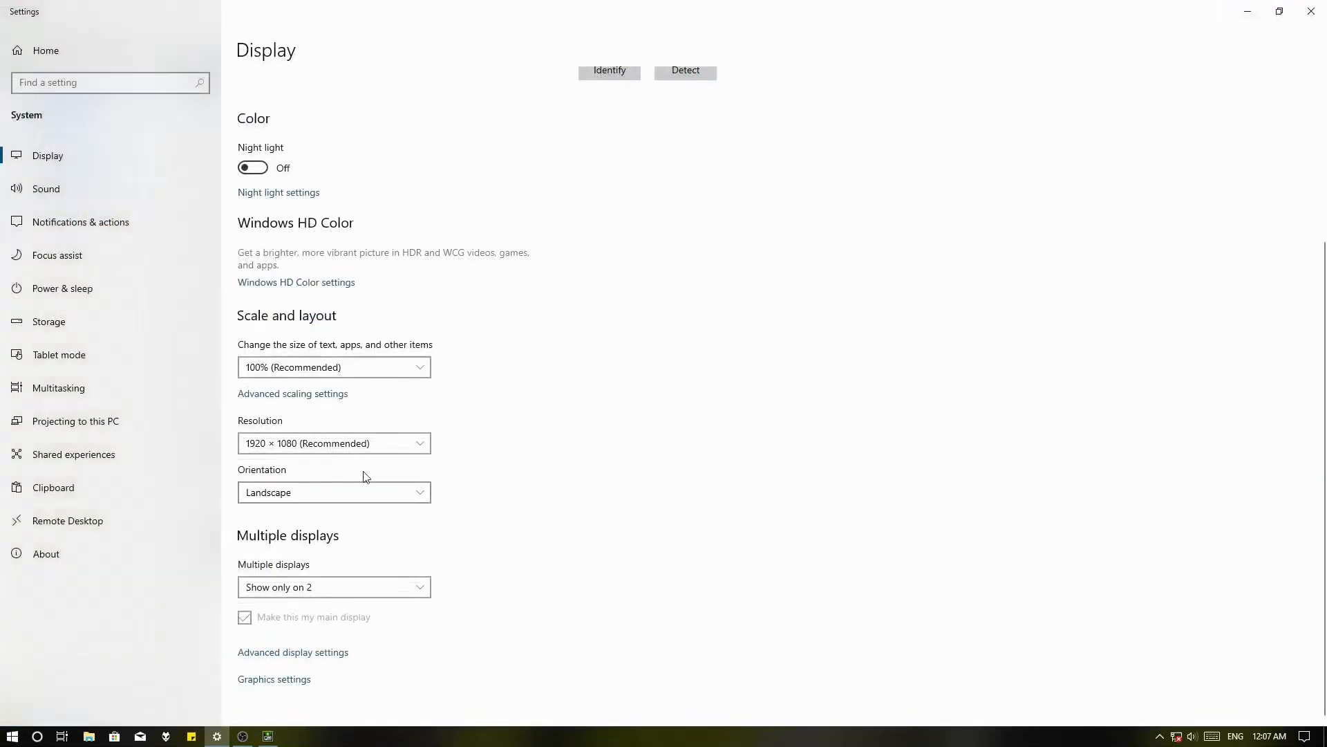
{"action": "left_click", "coordinate": [348, 446]}
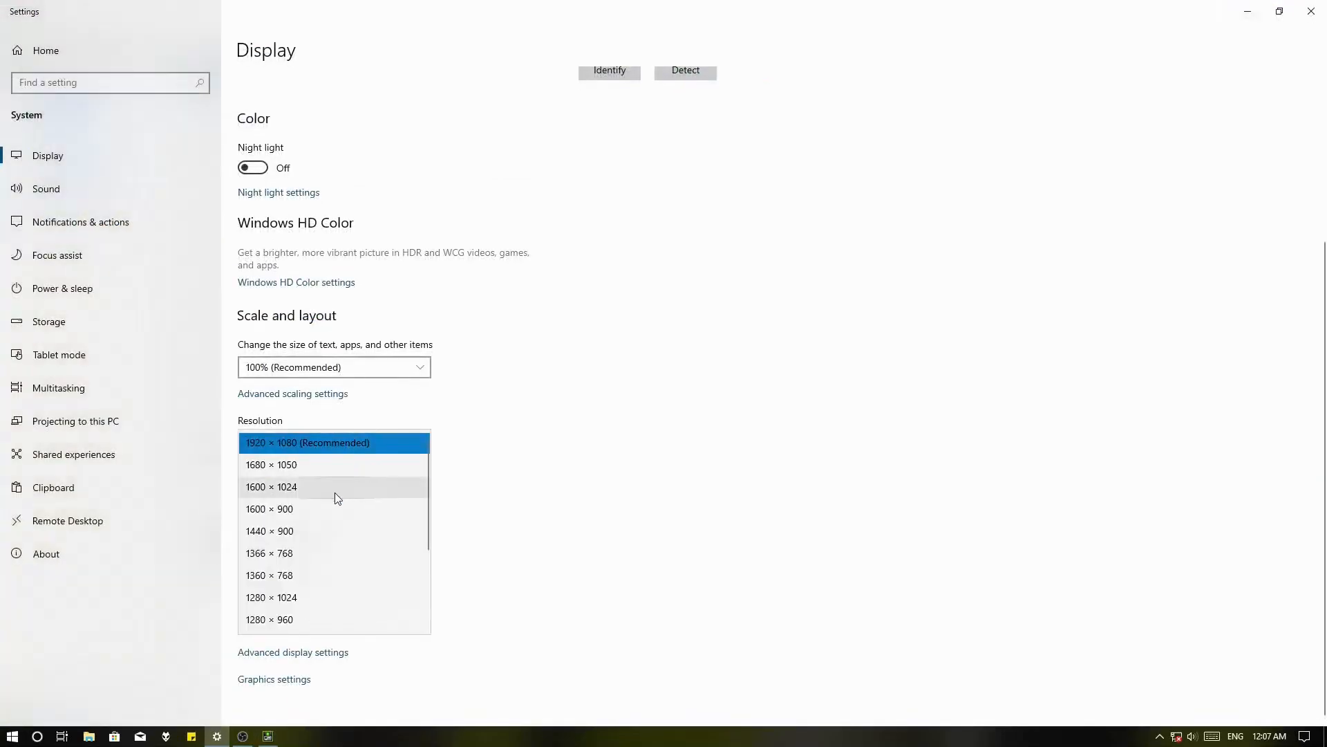
{"action": "scroll", "coordinate": [326, 472], "scroll_direction": "down", "scroll_amount": 2}
{"action": "scroll", "coordinate": [331, 460], "scroll_direction": "up", "scroll_amount": 2}
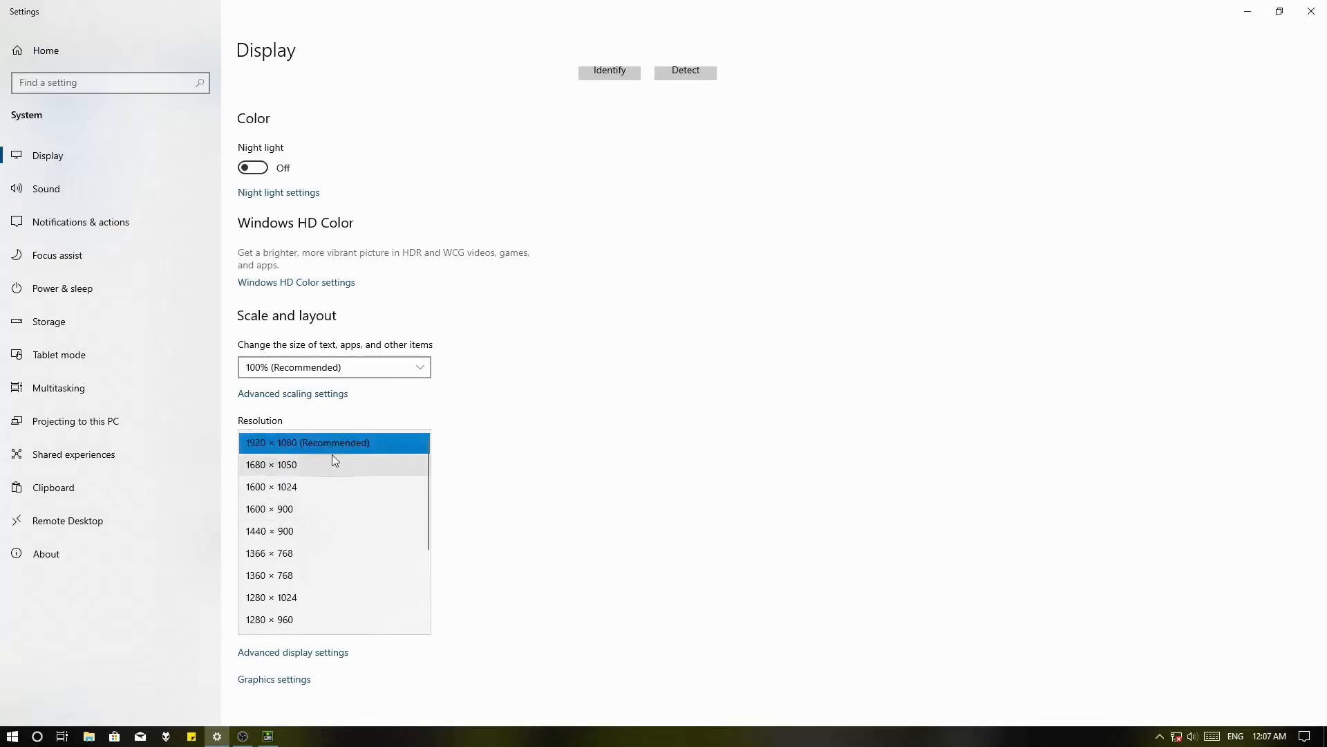
{"action": "left_click", "coordinate": [468, 398]}
{"action": "left_click", "coordinate": [268, 736]}
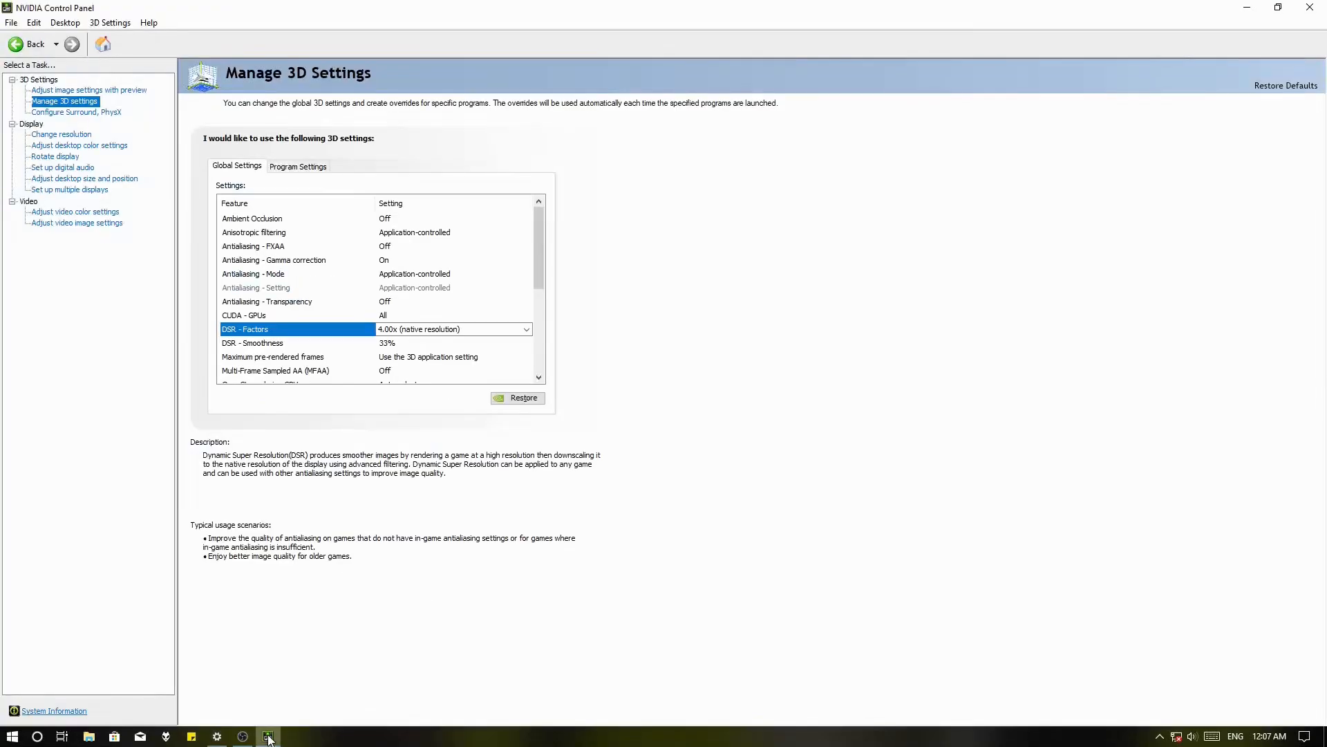
{"action": "left_click", "coordinate": [269, 736]}
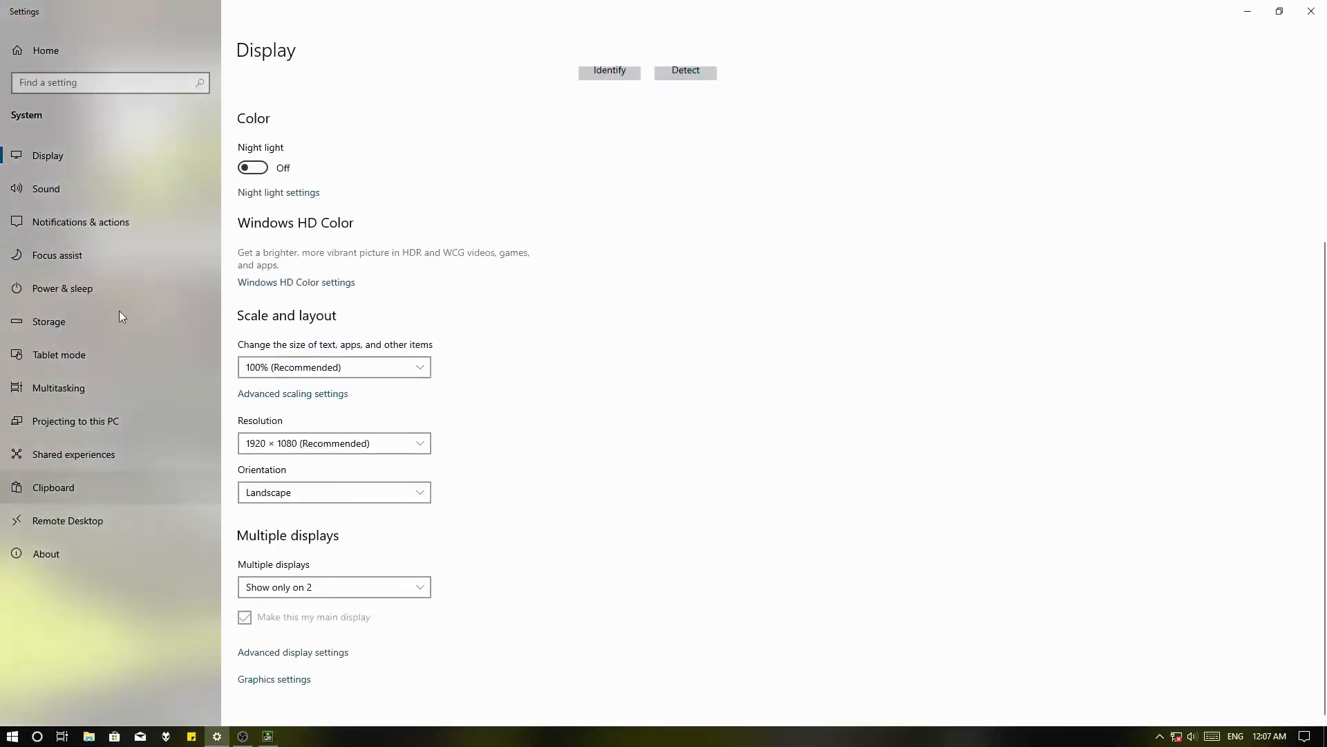
Reload the Display page by visiting Sound, and set the screen resolution to 3840 × 2160
{"action": "left_click", "coordinate": [64, 189]}
{"action": "left_click", "coordinate": [69, 155]}
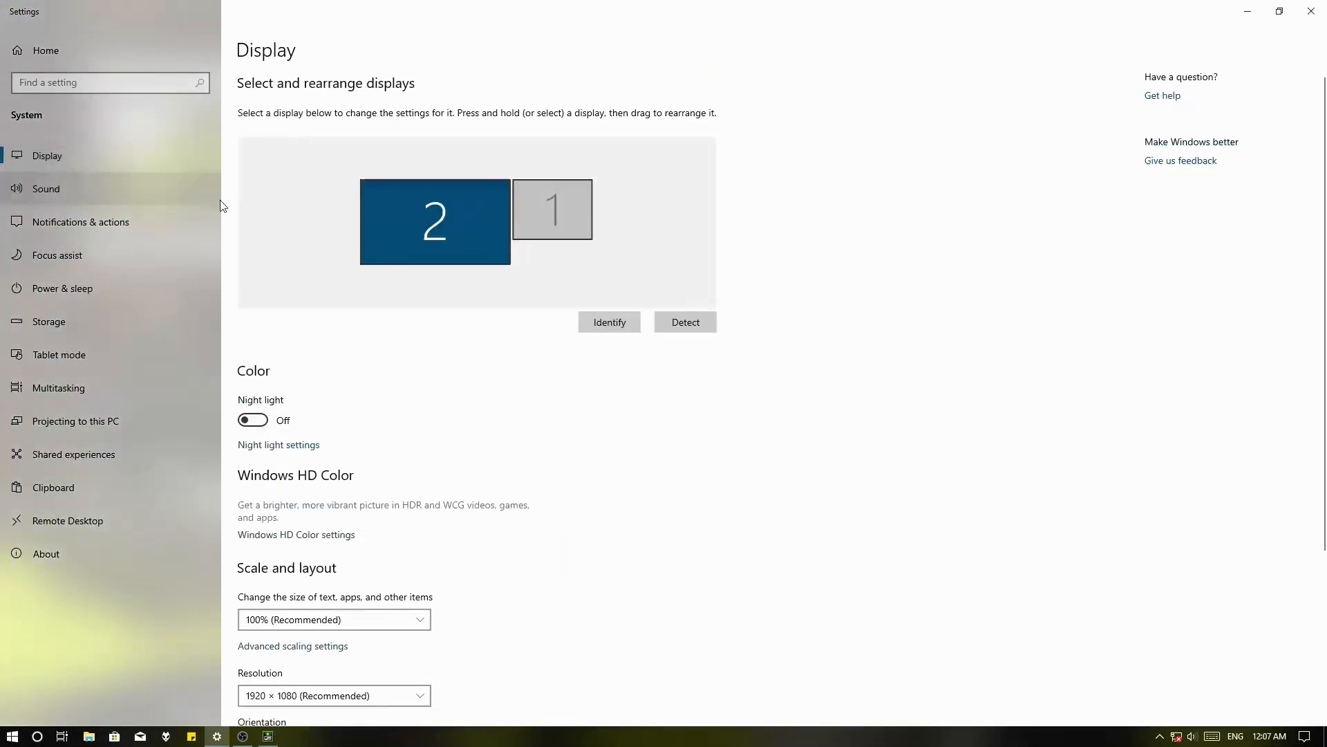
{"action": "left_click", "coordinate": [324, 695]}
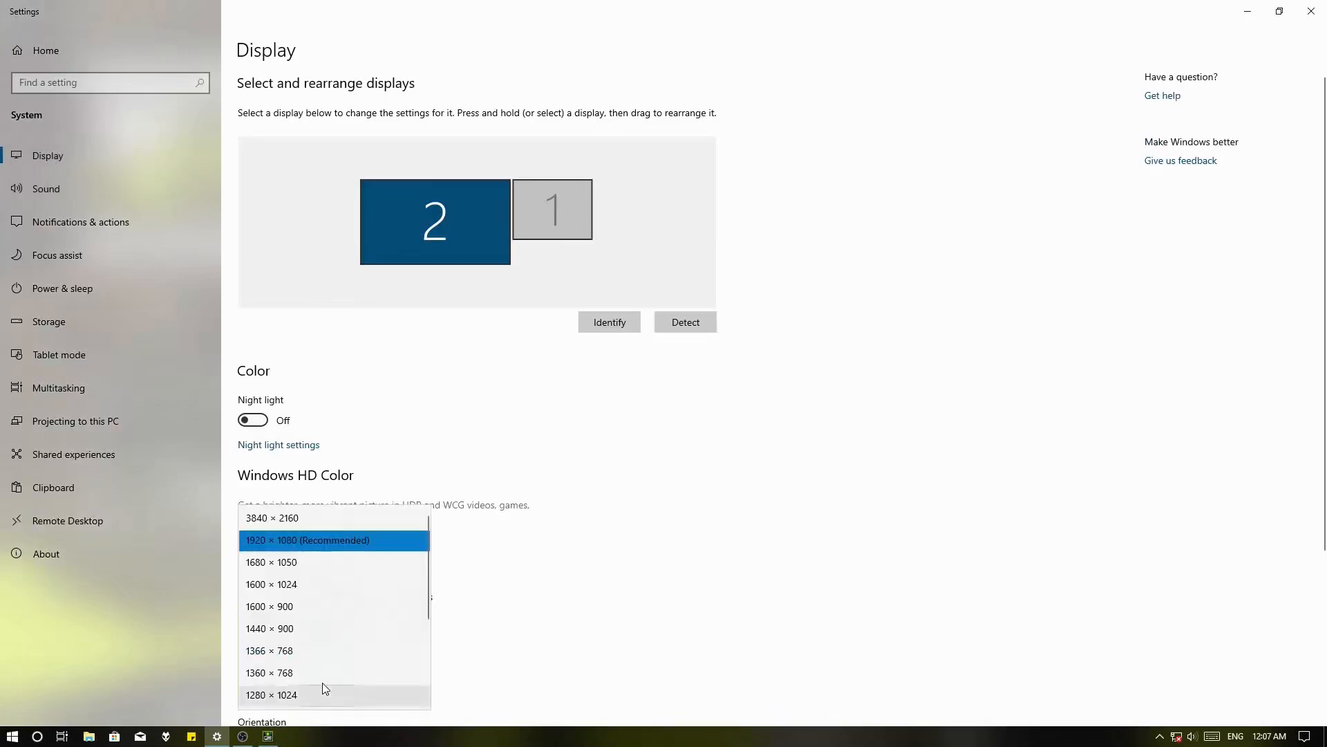
{"action": "left_click", "coordinate": [313, 517]}
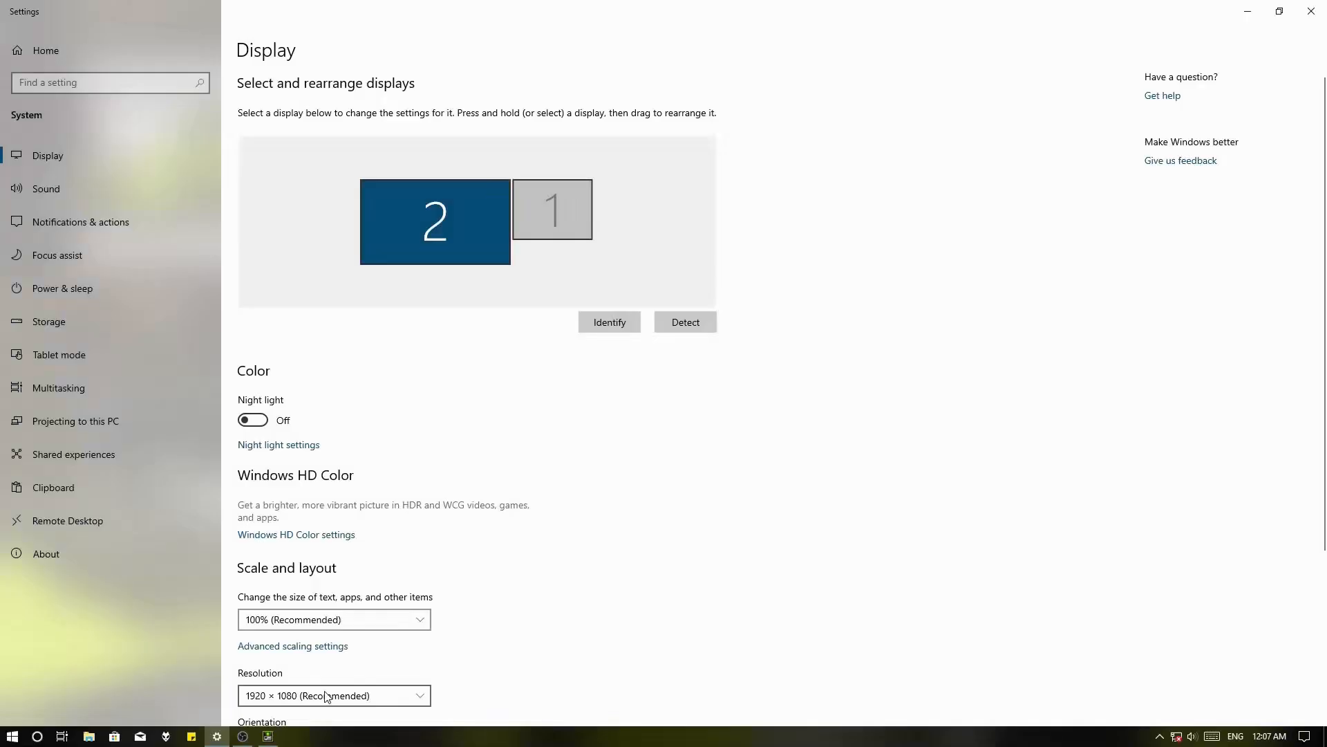
{"action": "left_click", "coordinate": [325, 696]}
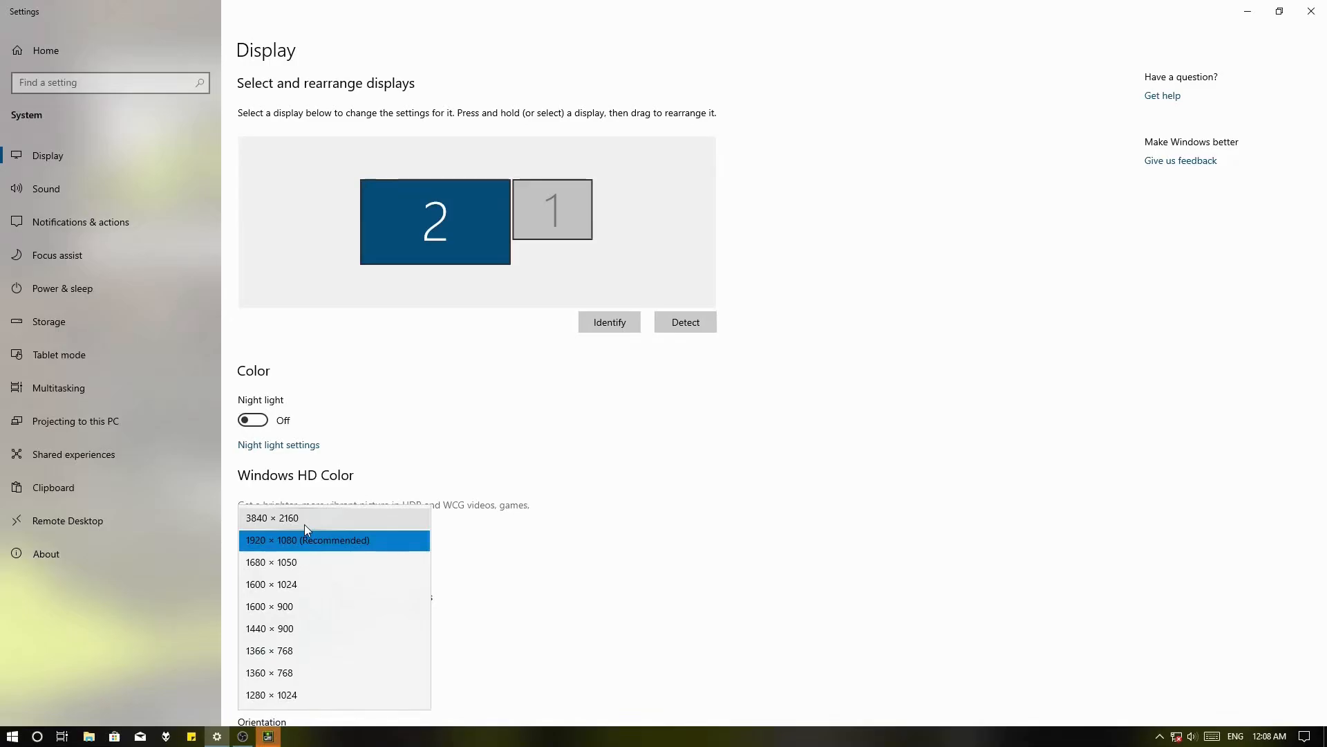
{"action": "left_click", "coordinate": [304, 524]}
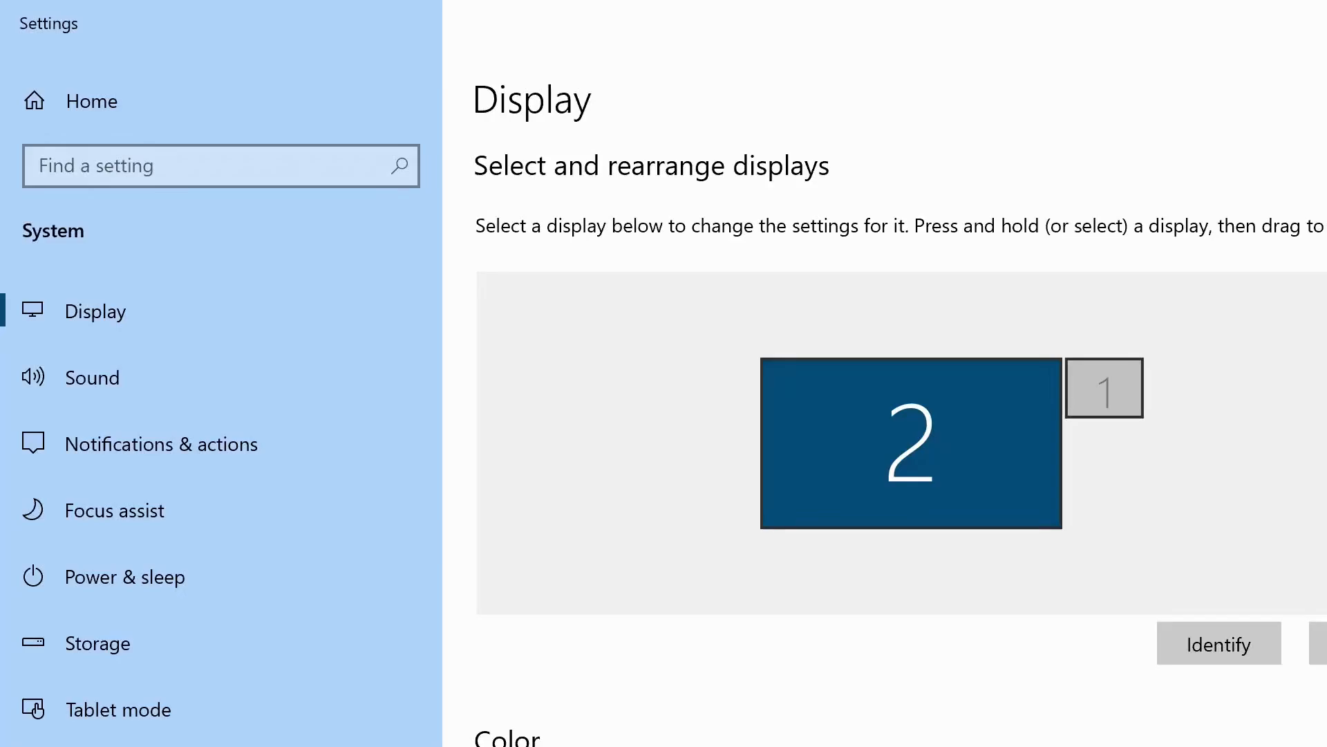
Switch to the NVIDIA Control Panel and clear the 4.00x (native resolution) option in DSR - Factors
{"action": "scroll", "coordinate": [899, 449], "scroll_direction": "down", "scroll_amount": 8}
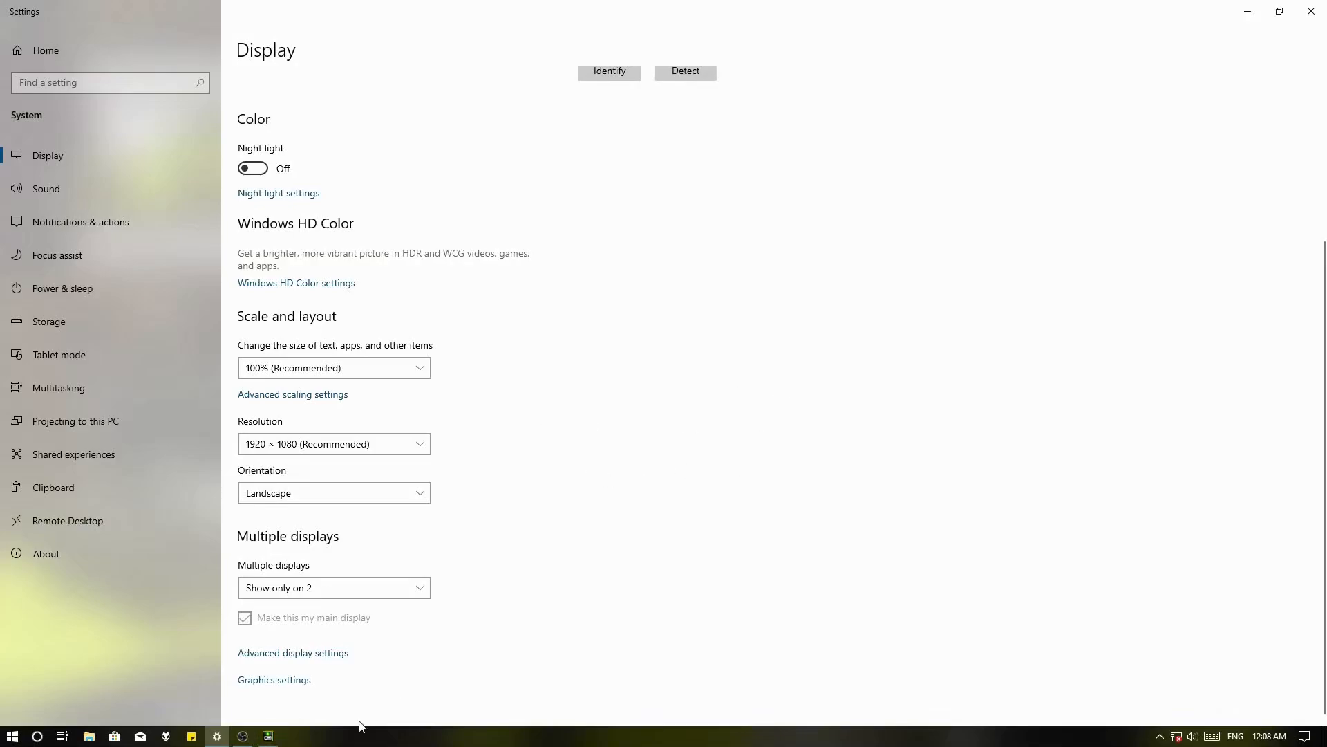
{"action": "left_click", "coordinate": [269, 736]}
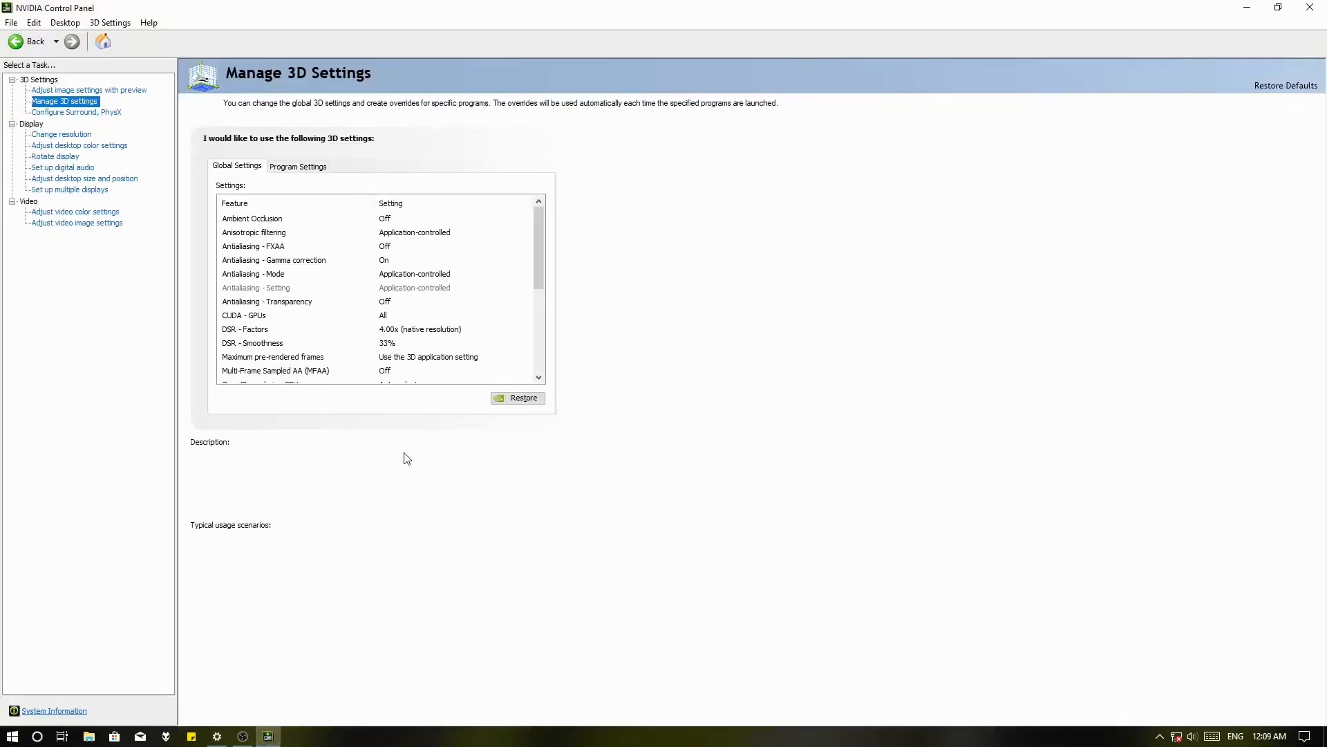
{"action": "left_click", "coordinate": [417, 332]}
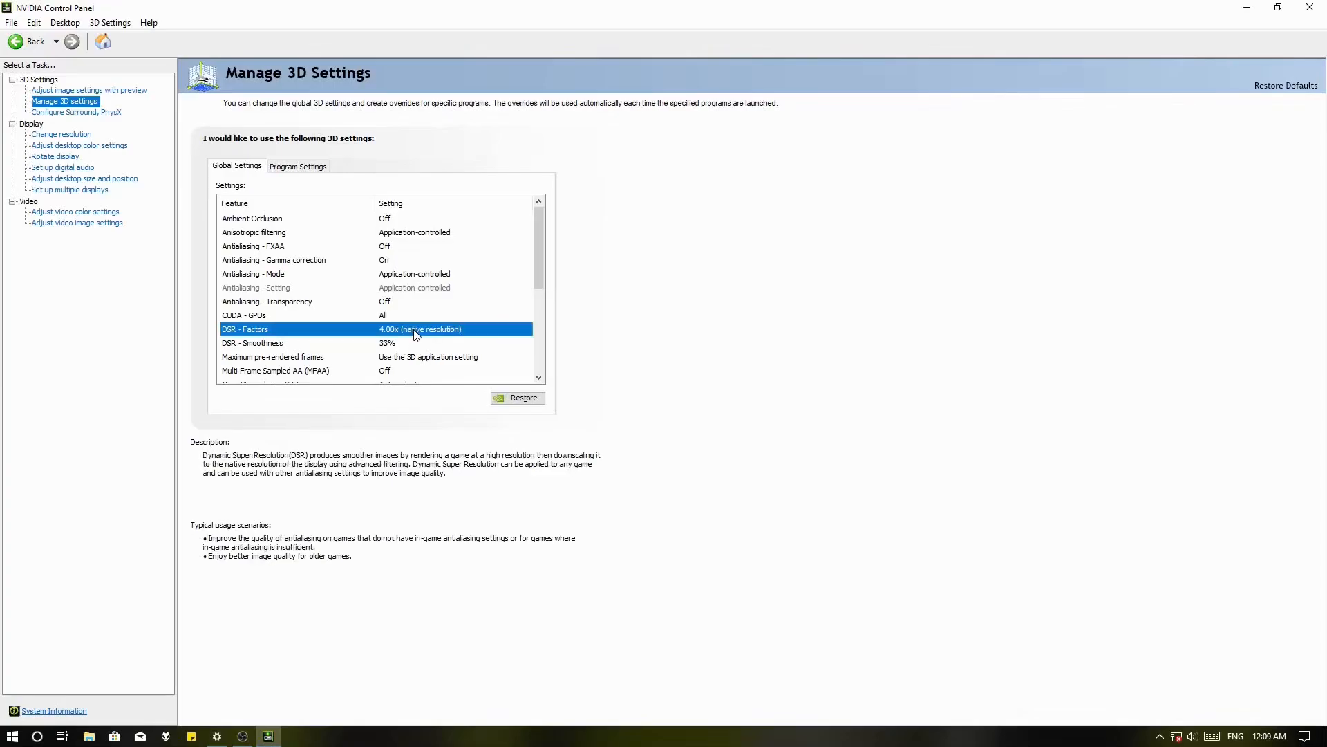
{"action": "left_click", "coordinate": [417, 332]}
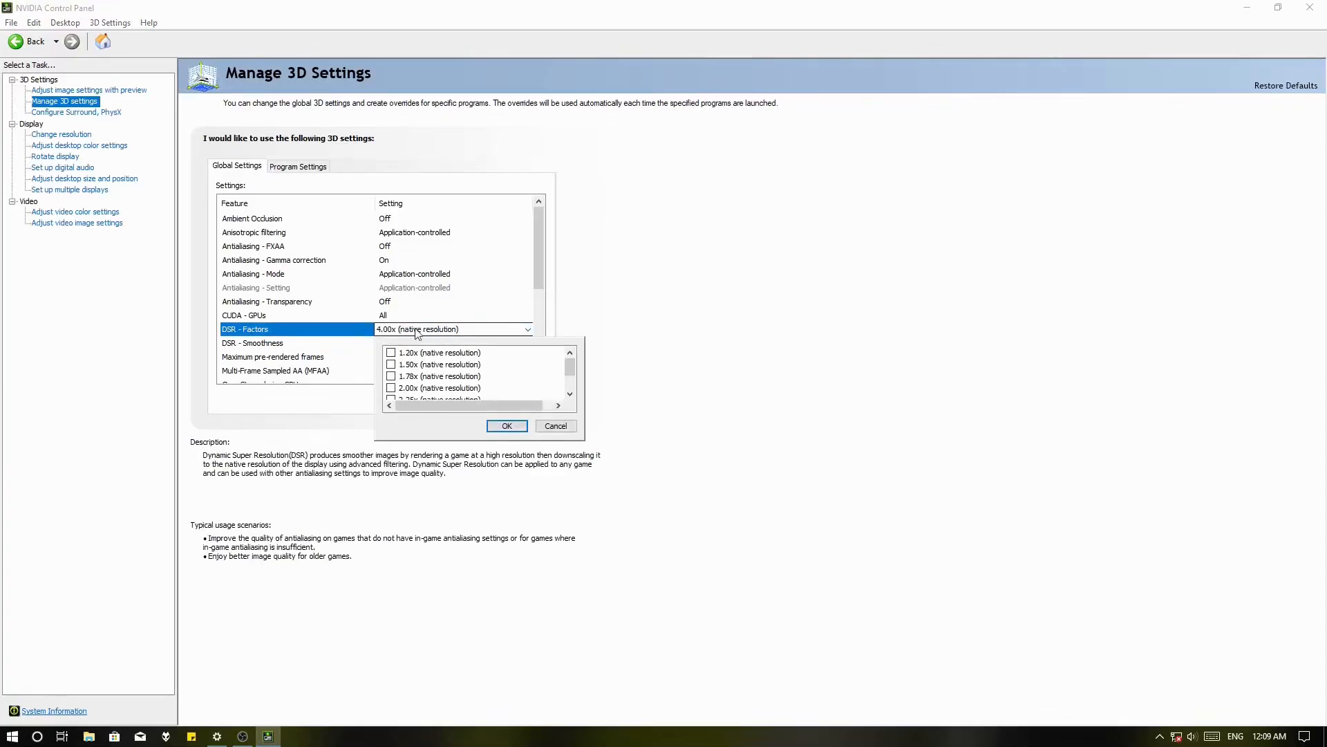
{"action": "scroll", "coordinate": [496, 379], "scroll_direction": "down", "scroll_amount": 1}
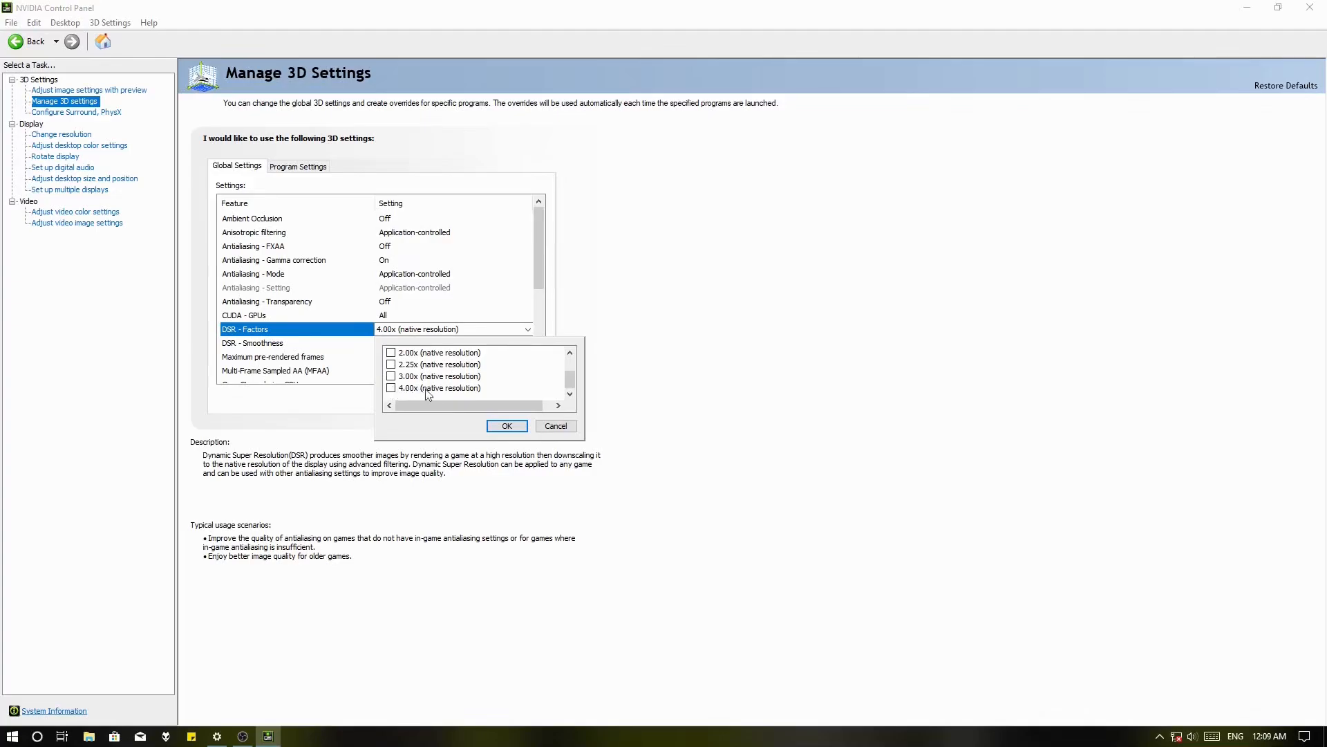
{"action": "left_click", "coordinate": [499, 429]}
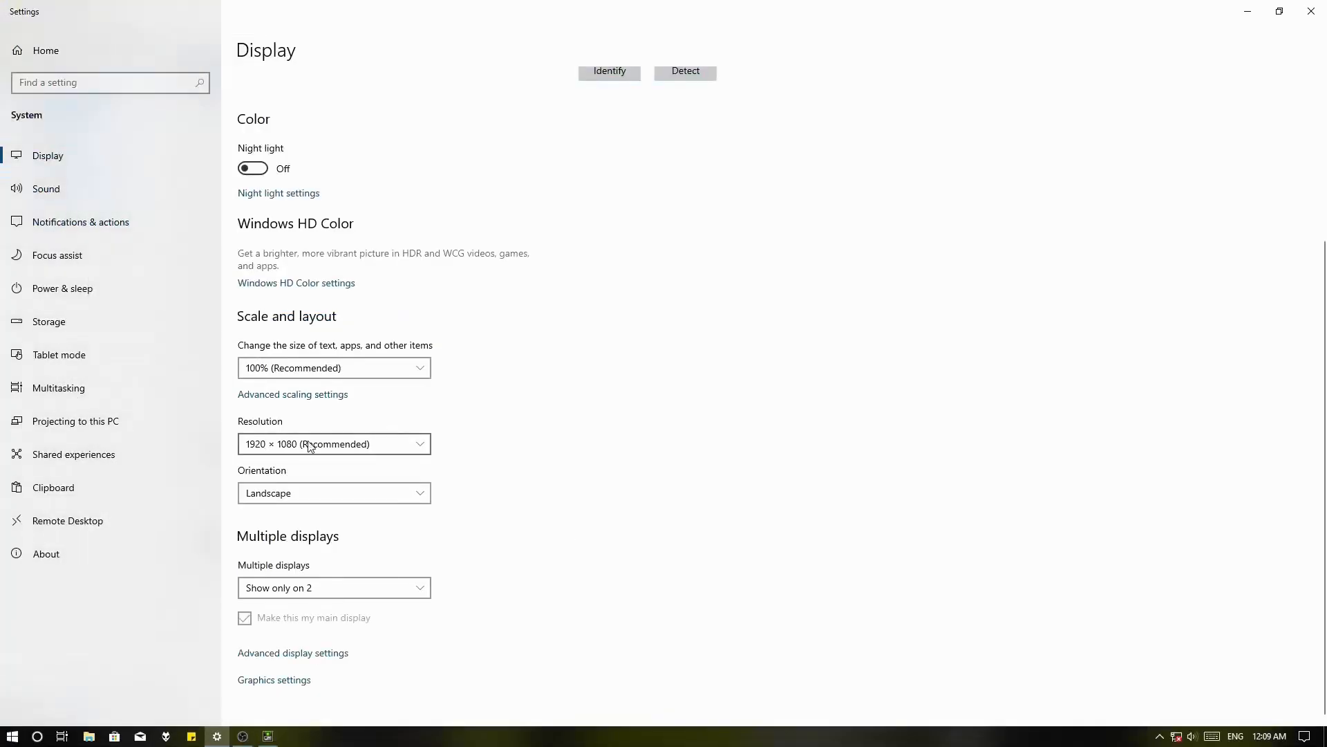
Check the display's resolution list in Settings with the DSR factor cleared
{"action": "left_click", "coordinate": [313, 443]}
{"action": "left_click", "coordinate": [295, 446]}
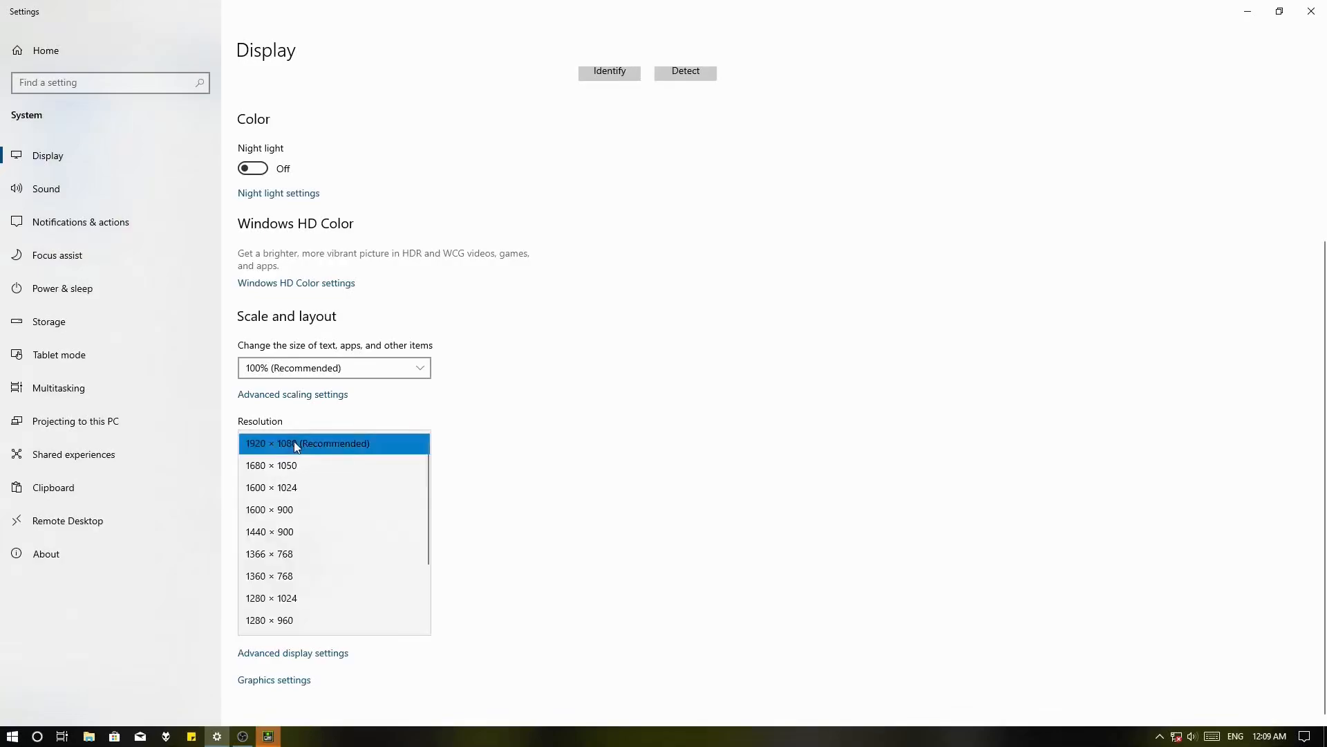